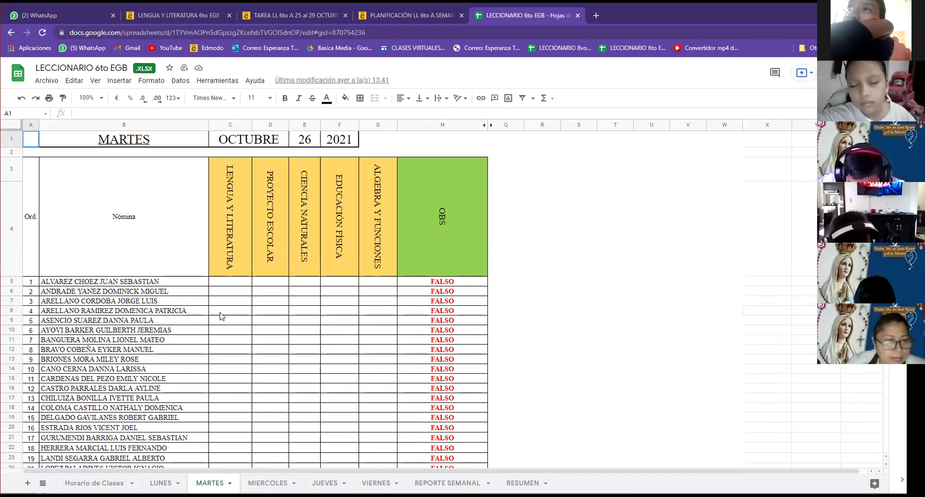
# Enter attendance mark A for students 1 to 5 in the LENGUA Y LITERATURA column, cells C5 to C9.
pyautogui.click(219, 282)
pyautogui.write('A')
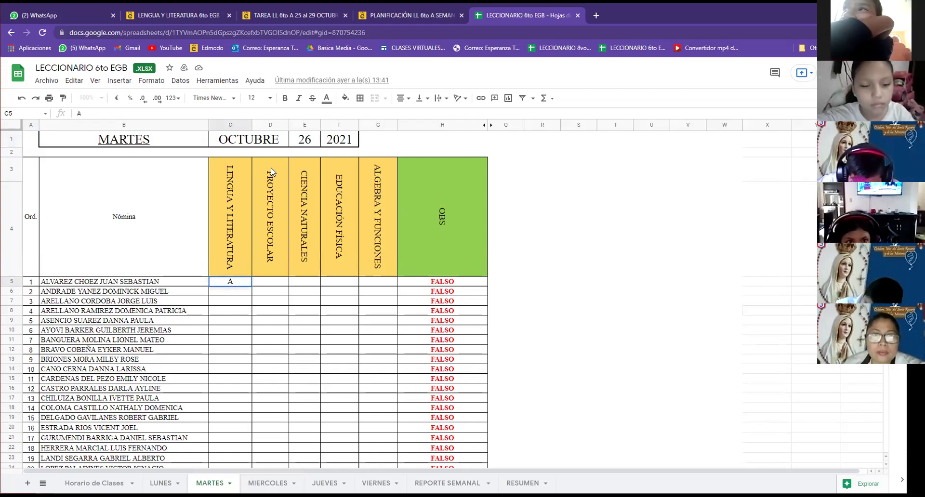
pyautogui.press('Return')
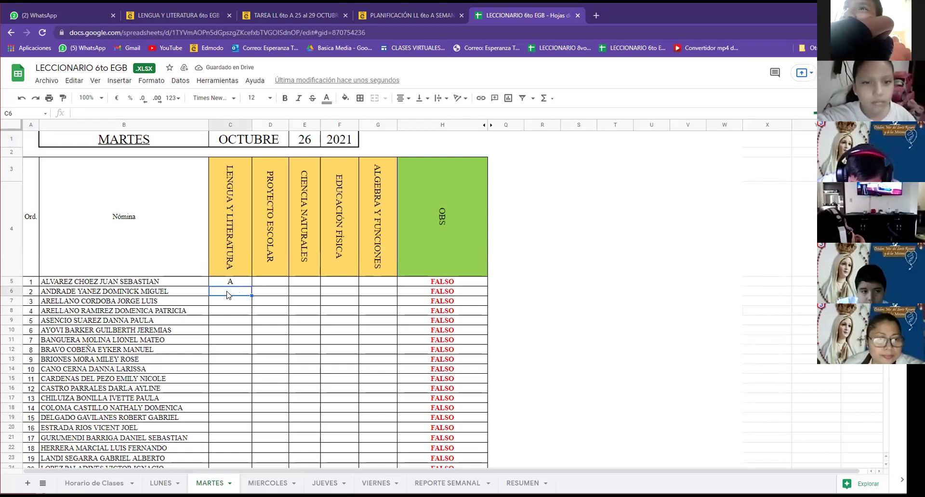
pyautogui.write('A')
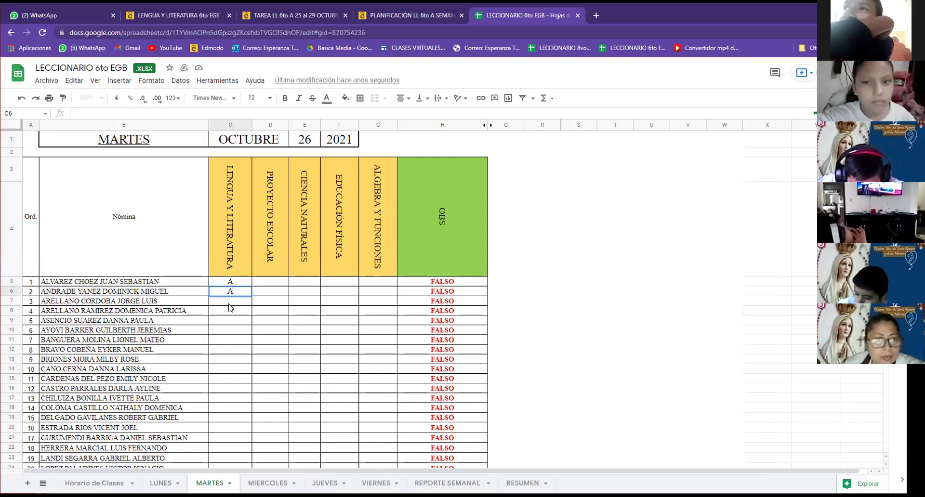
pyautogui.press('Return')
pyautogui.write('A')
pyautogui.press('Return')
pyautogui.write('A')
pyautogui.press('Return')
pyautogui.write('A')
pyautogui.press('Return')
# Mark student 6 with F and students 7 and 8 with A in the LENGUA Y LITERATURA column.
pyautogui.write('F')
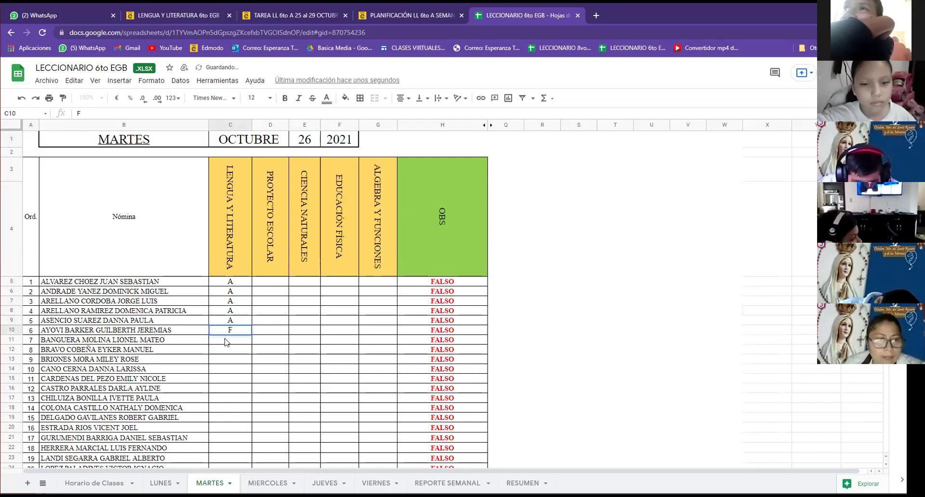
pyautogui.press('Return')
pyautogui.write('A')
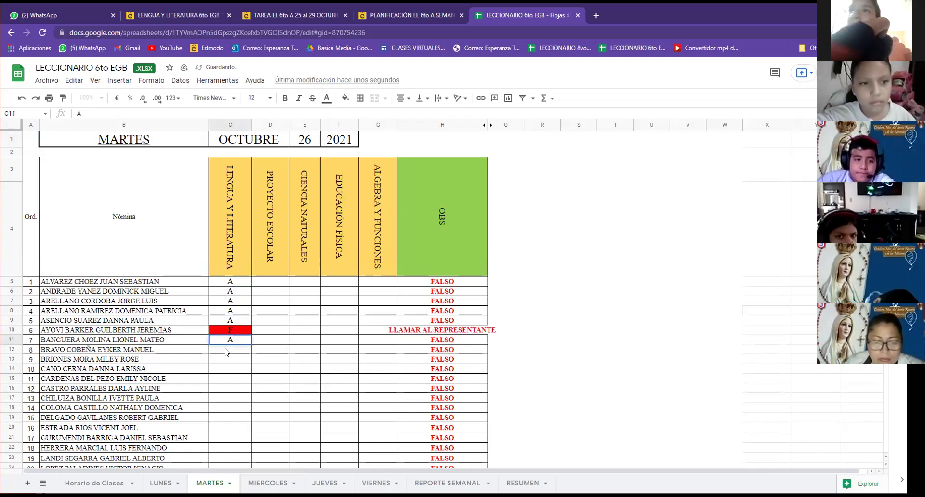
pyautogui.press('Return')
pyautogui.write('A')
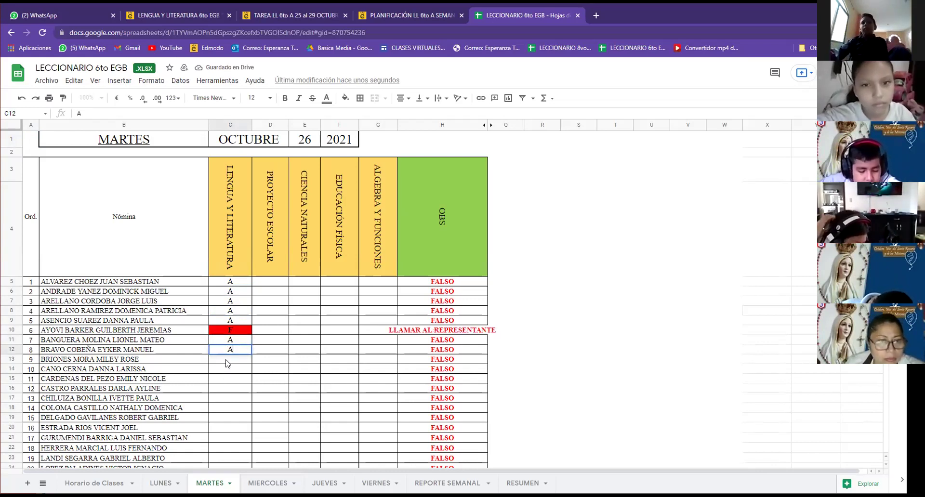
pyautogui.press('Return')
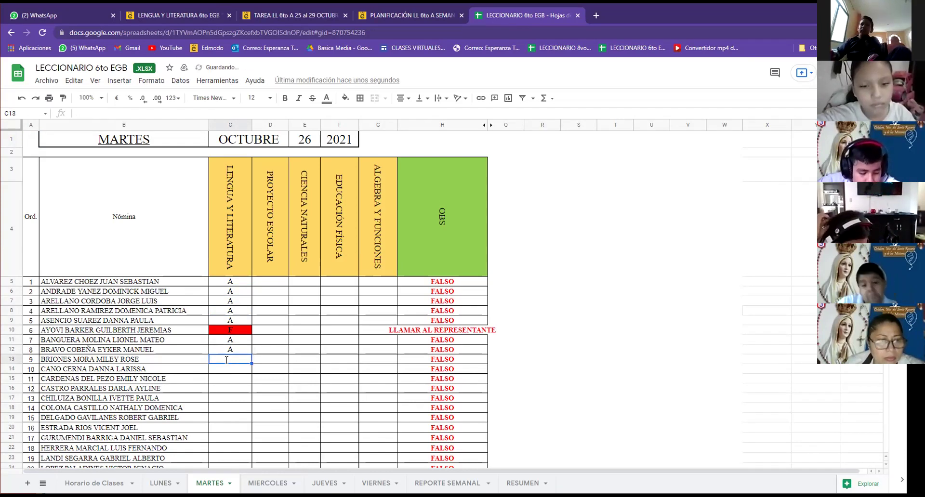
# Enter A for students 9 to 11 in the LENGUA Y LITERATURA column, cells C13 to C15.
pyautogui.write('A')
pyautogui.press('Return')
pyautogui.write('A')
pyautogui.press('Return')
pyautogui.write('A')
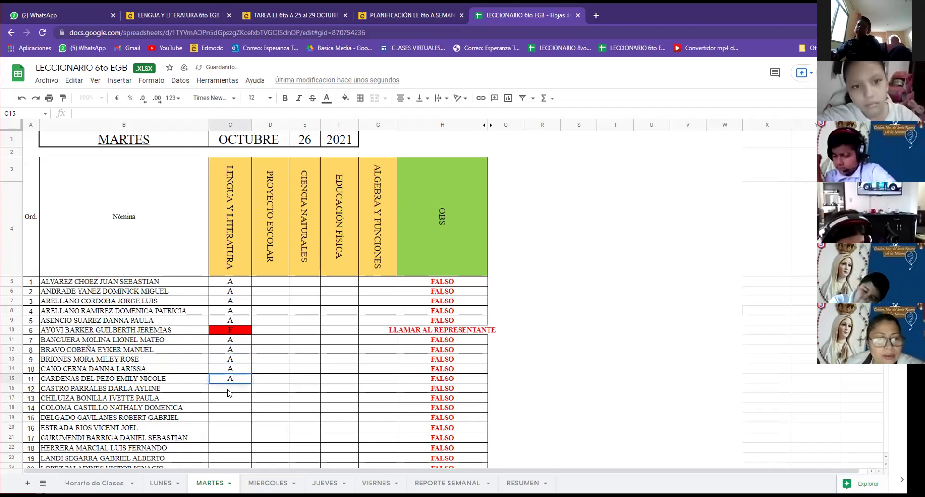
pyautogui.press('Return')
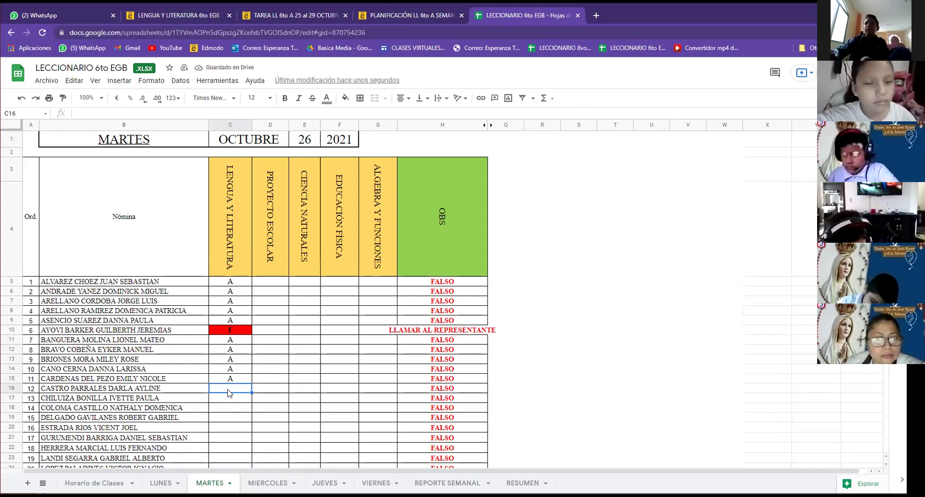
# Enter A for students 12 to 15 in the LENGUA Y LITERATURA column, cells C16 to C19.
pyautogui.write('A')
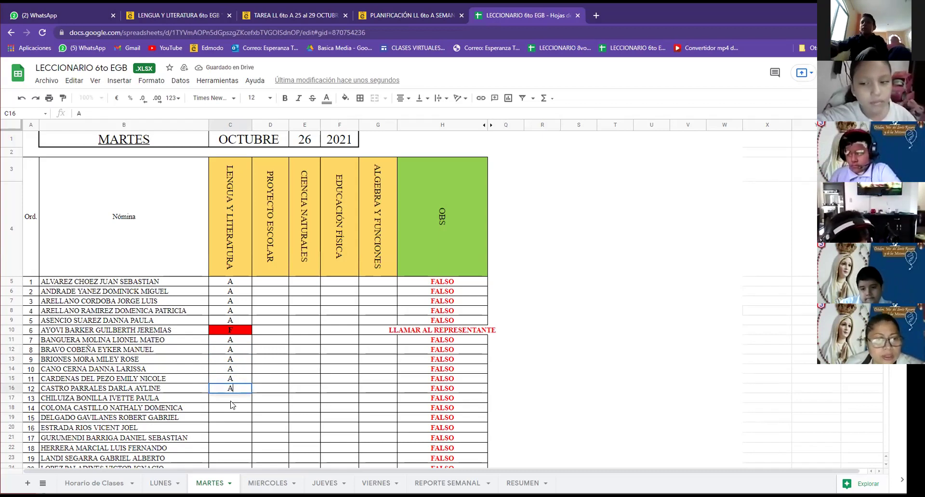
pyautogui.press('Return')
pyautogui.write('A')
pyautogui.press('Return')
pyautogui.write('A')
pyautogui.press('Return')
pyautogui.write('A')
pyautogui.press('Return')
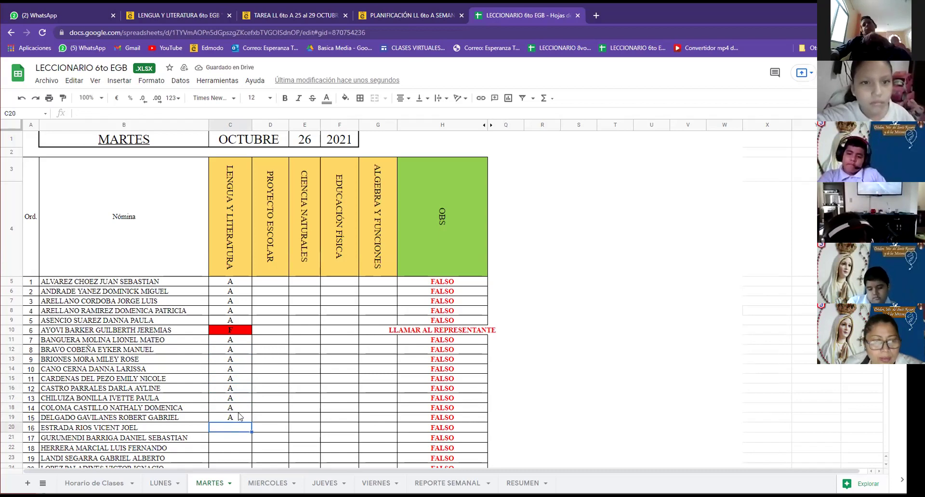
# Enter A for students 16 and 17 in the LENGUA Y LITERATURA column, cells C20 and C21.
pyautogui.write('A')
pyautogui.press('Return')
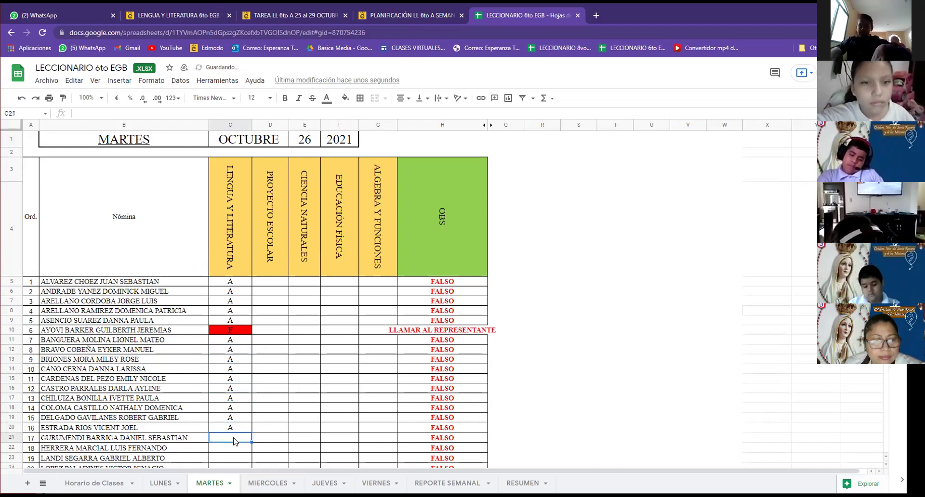
pyautogui.write('A')
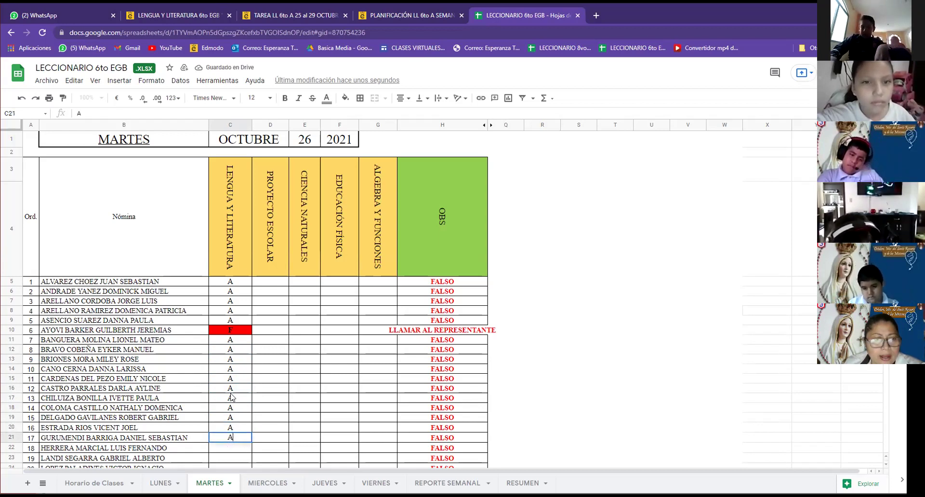
pyautogui.press('Return')
# Change student 9's LENGUA Y LITERATURA mark in C13 to F and enter A for student 18 in C22.
pyautogui.click(223, 362)
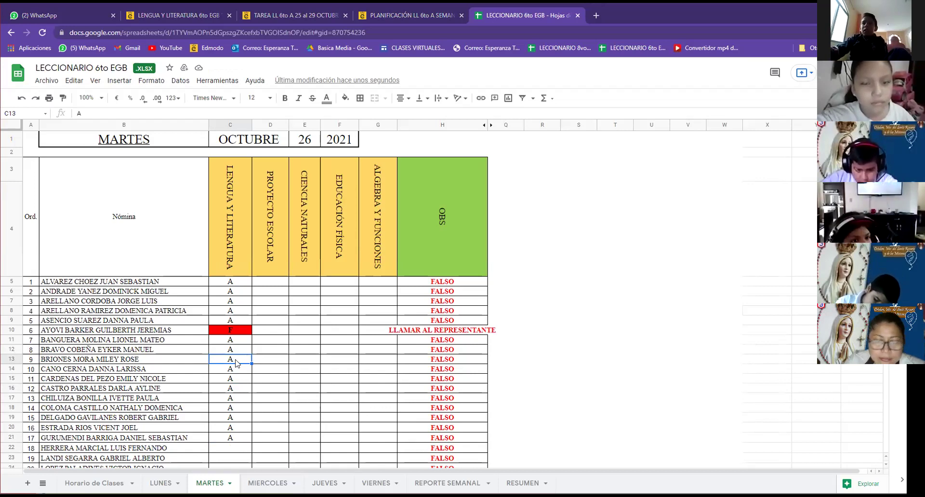
pyautogui.write('F')
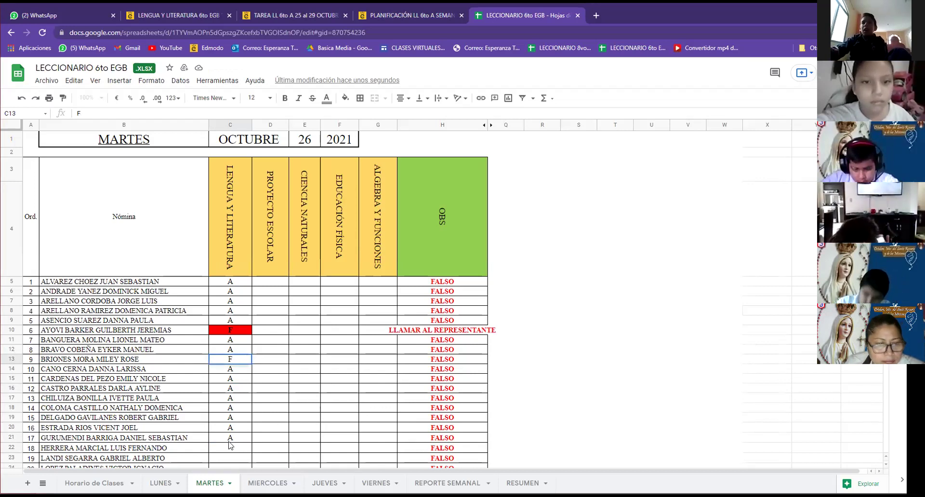
pyautogui.click(229, 449)
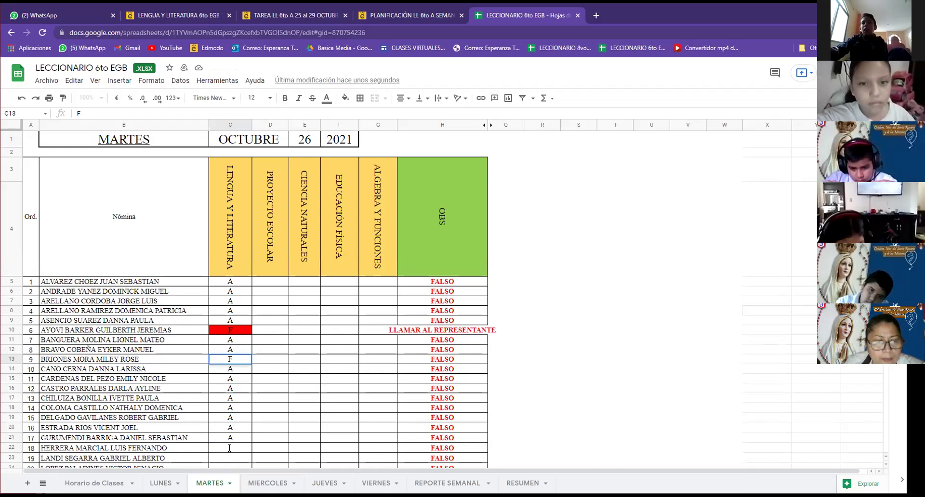
pyautogui.write('A')
pyautogui.press('Return')
# Enter A for students 19 and 20 in the LENGUA Y LITERATURA column, cells C23 and C24.
pyautogui.write('A')
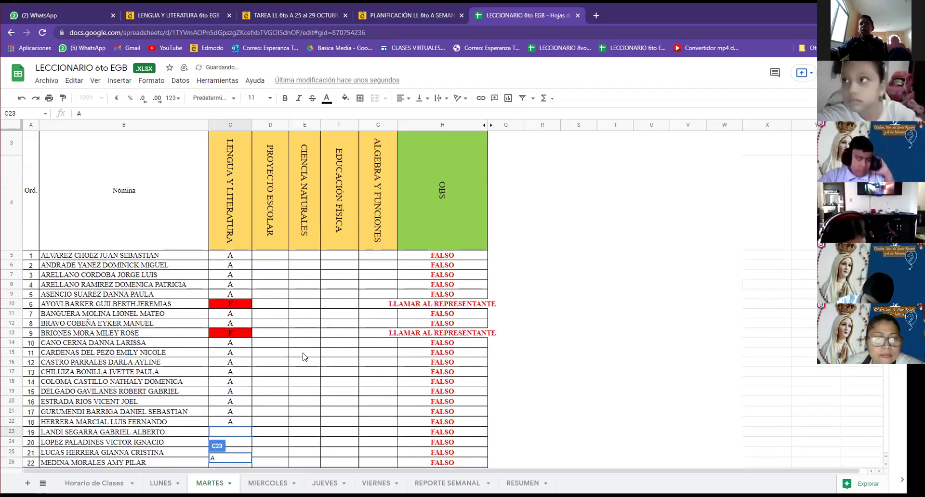
pyautogui.scroll(-4, 304, 356)
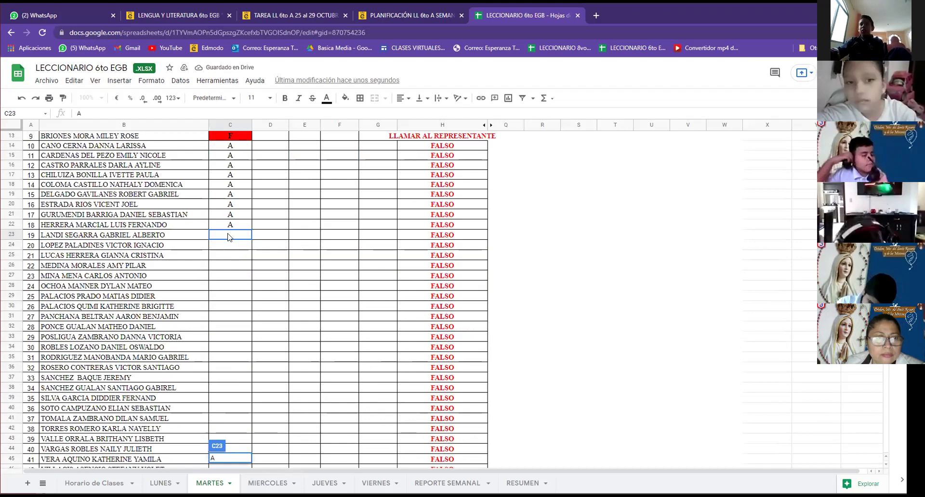
pyautogui.click(228, 236)
pyautogui.click(219, 249)
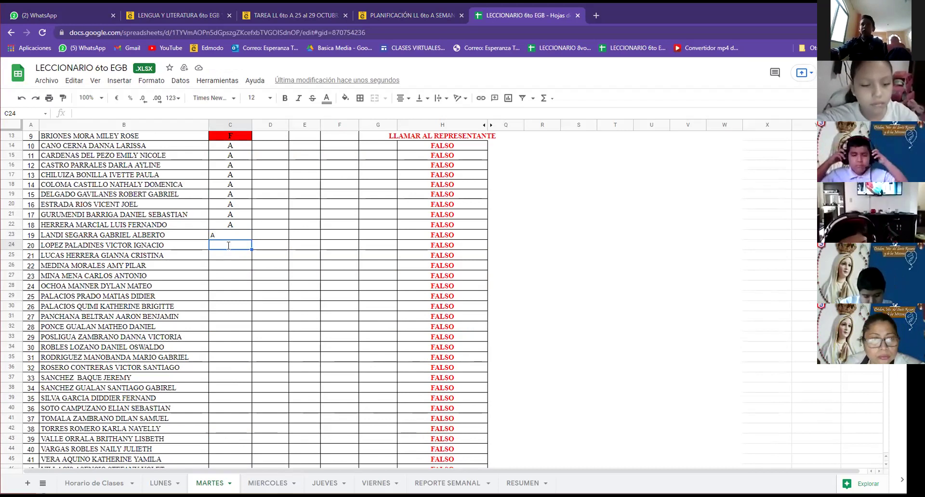
pyautogui.write('A')
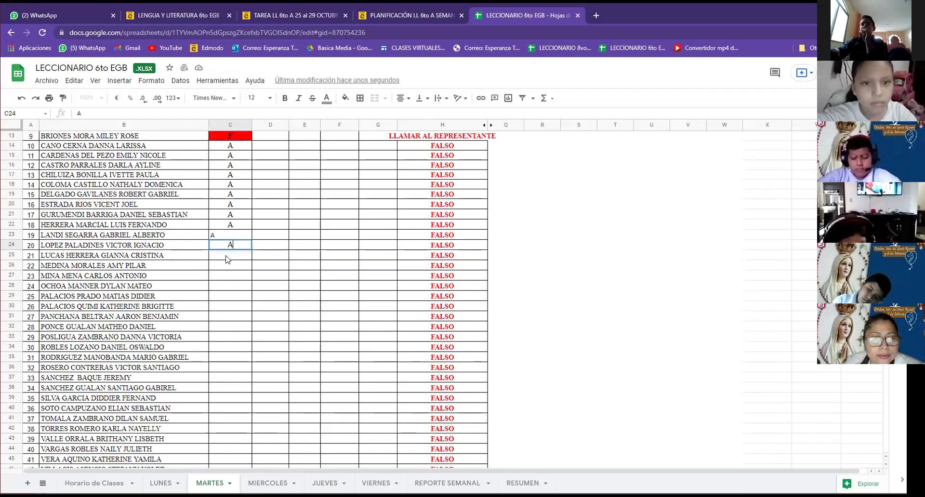
pyautogui.press('Return')
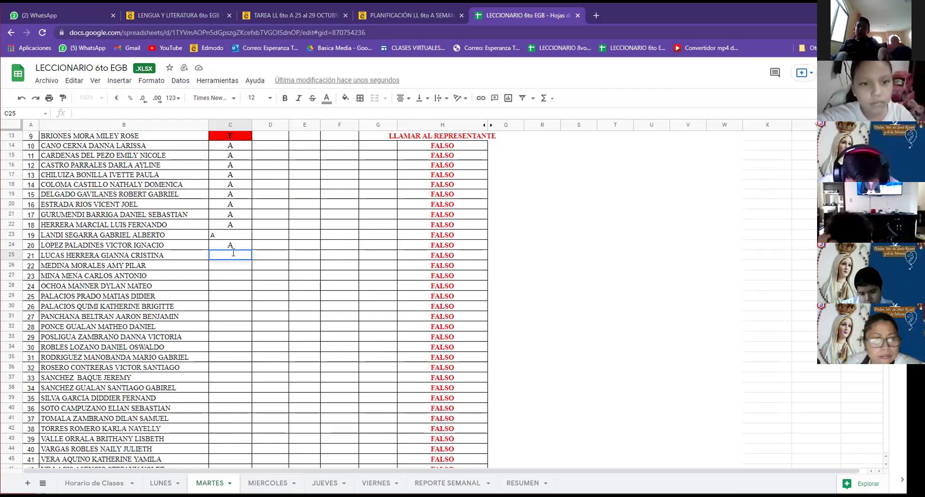
# Mark student 21 with A and student 22 with F in the LENGUA Y LITERATURA column.
pyautogui.write('A')
pyautogui.press('Return')
pyautogui.write('F')
pyautogui.press('Return')
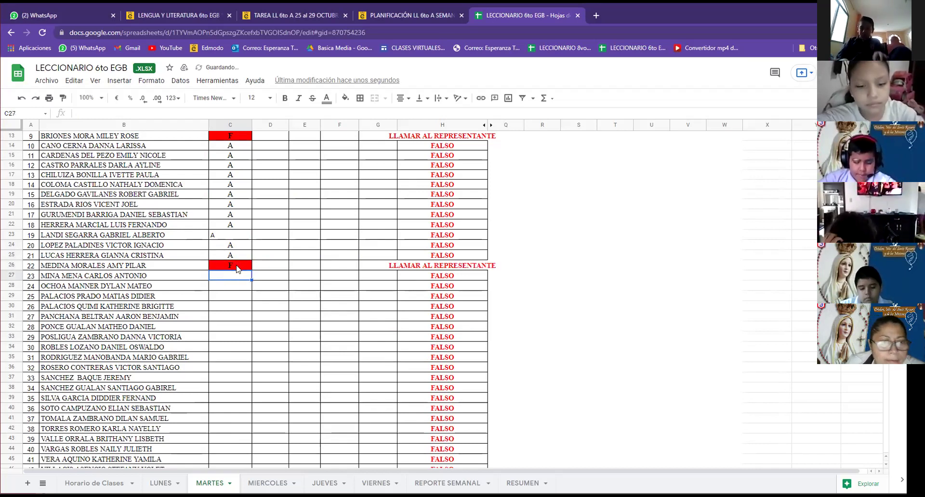
# Change student 22's LENGUA Y LITERATURA mark in C26 to A and enter A for student 23 in C27.
pyautogui.click(236, 266)
pyautogui.write('A')
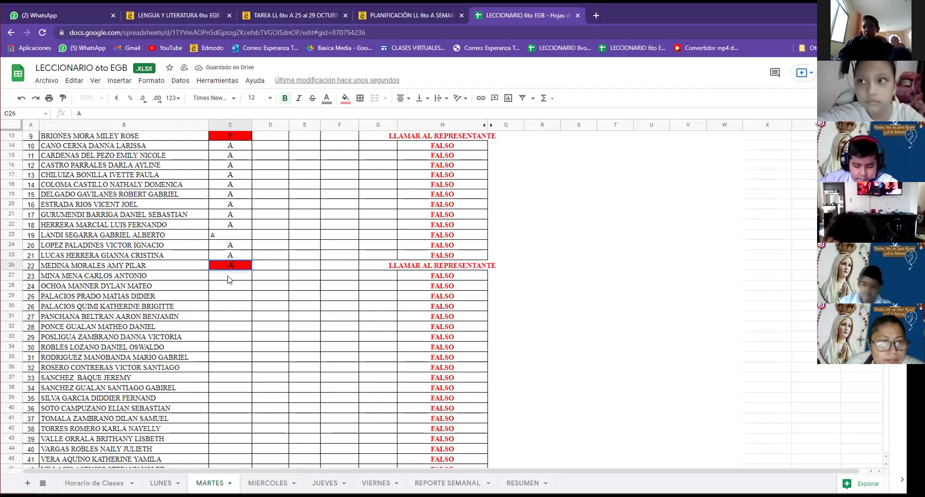
pyautogui.press('Return')
pyautogui.write('A')
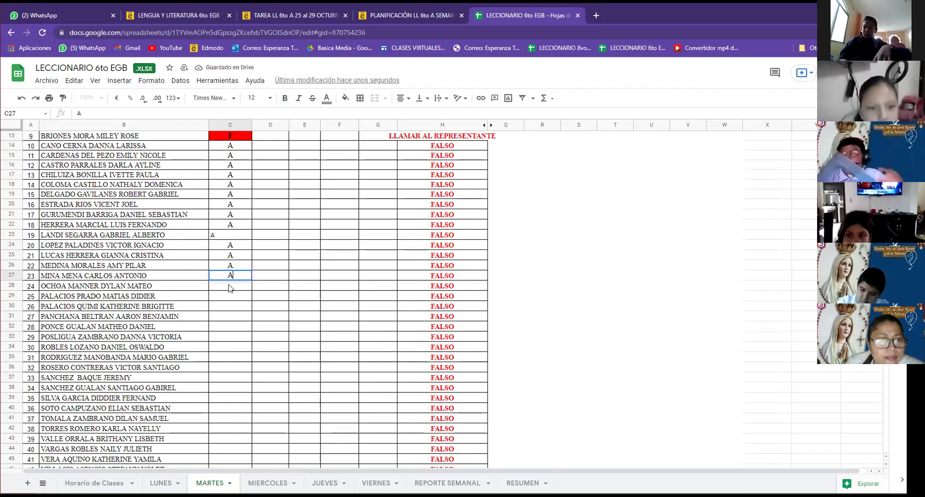
pyautogui.press('Return')
# Mark student 24 with F and students 25 to 27 with A in the LENGUA Y LITERATURA column.
pyautogui.write('F')
pyautogui.press('Return')
pyautogui.write('A')
pyautogui.press('Return')
pyautogui.write('A')
pyautogui.press('Return')
pyautogui.write('A')
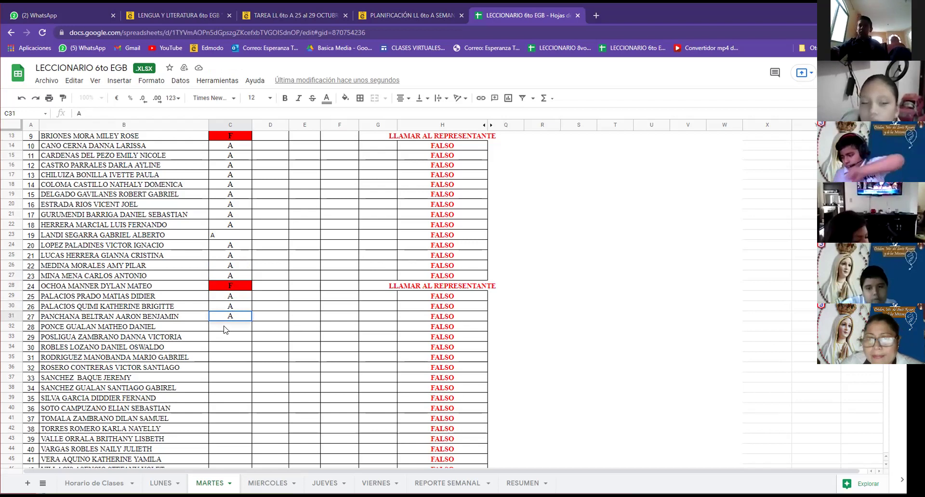
pyautogui.press('Return')
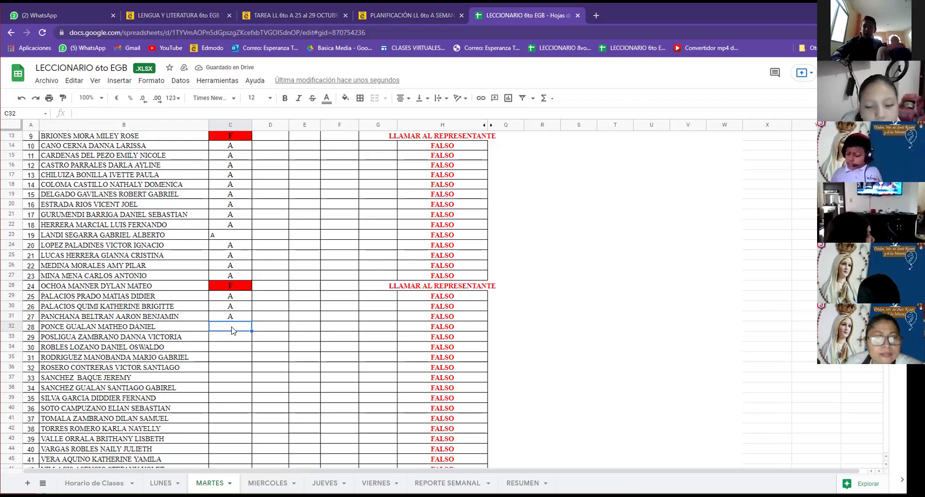
# Mark students 28, 30 and 31 with A and student 29 with F in the LENGUA Y LITERATURA column.
pyautogui.write('A')
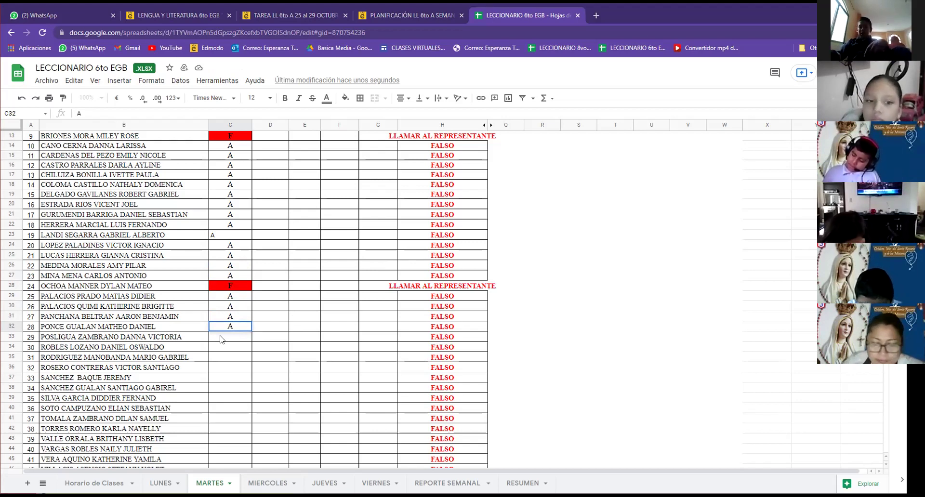
pyautogui.press('Return')
pyautogui.write('F')
pyautogui.press('Return')
pyautogui.write('A')
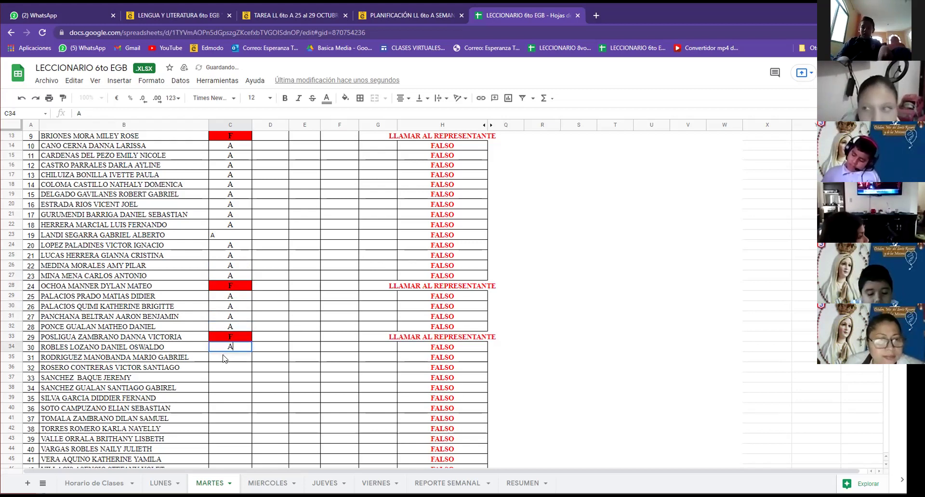
pyautogui.press('Return')
pyautogui.write('A')
pyautogui.press('Return')
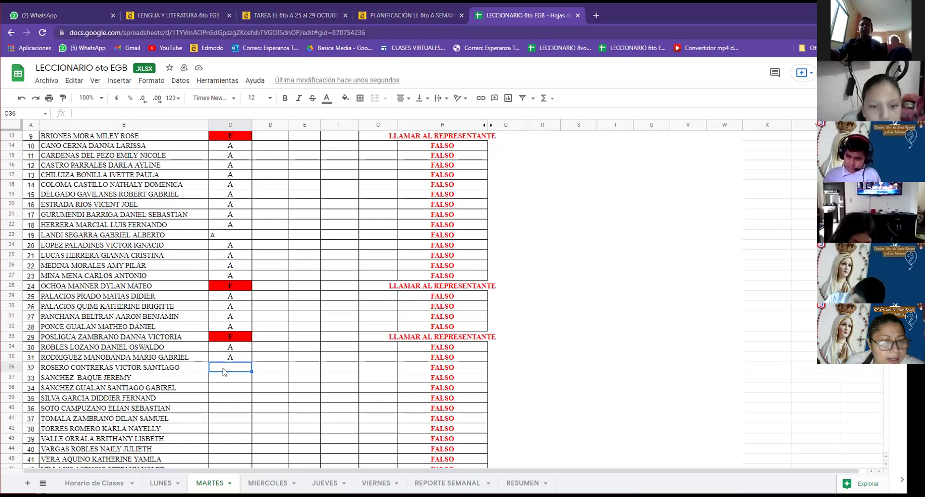
# Mark student 32 with F and students 33 to 35 with A in the LENGUA Y LITERATURA column.
pyautogui.write('F')
pyautogui.press('Return')
pyautogui.write('A')
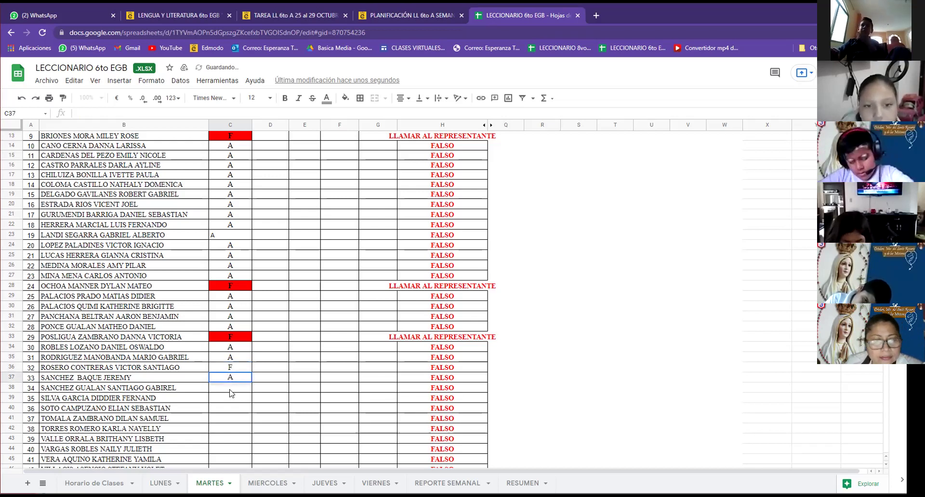
pyautogui.press('Return')
pyautogui.write('A')
pyautogui.press('Return')
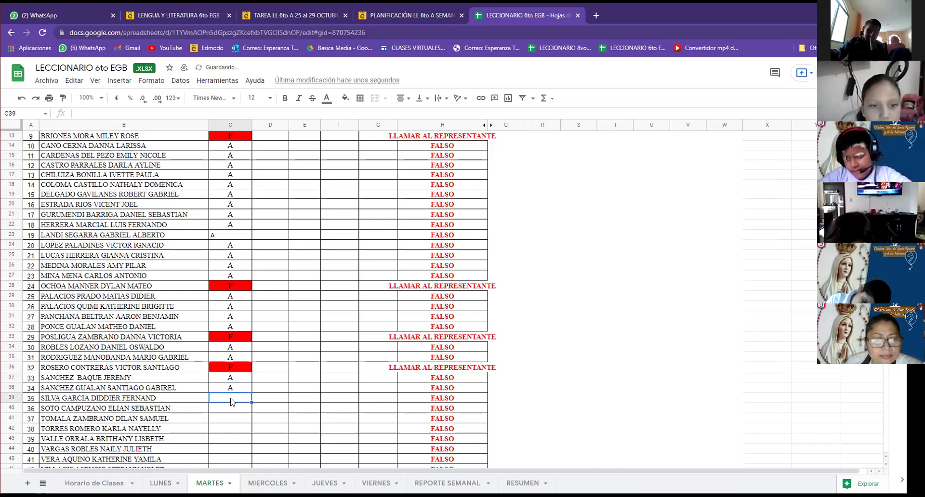
pyautogui.write('A')
pyautogui.press('Return')
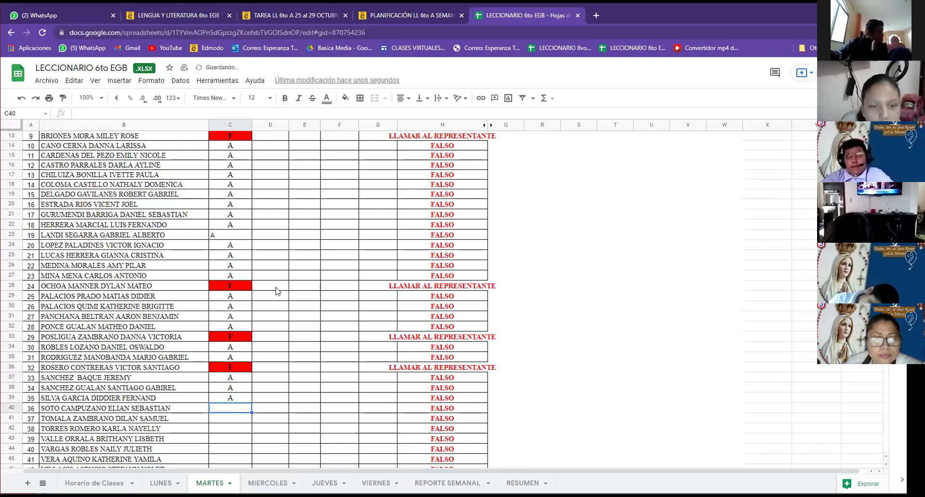
# Enter A for student 36 in the LENGUA Y LITERATURA column, cell C40.
pyautogui.scroll(-3, 276, 291)
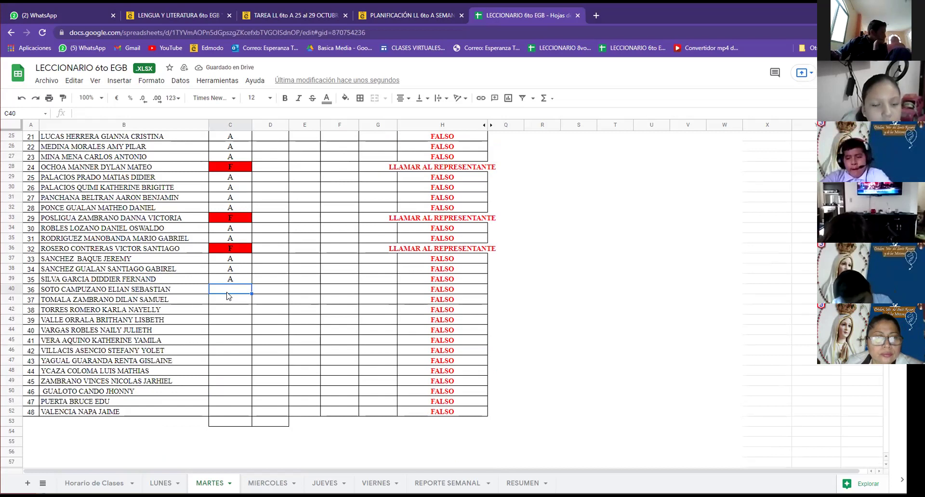
pyautogui.write('A')
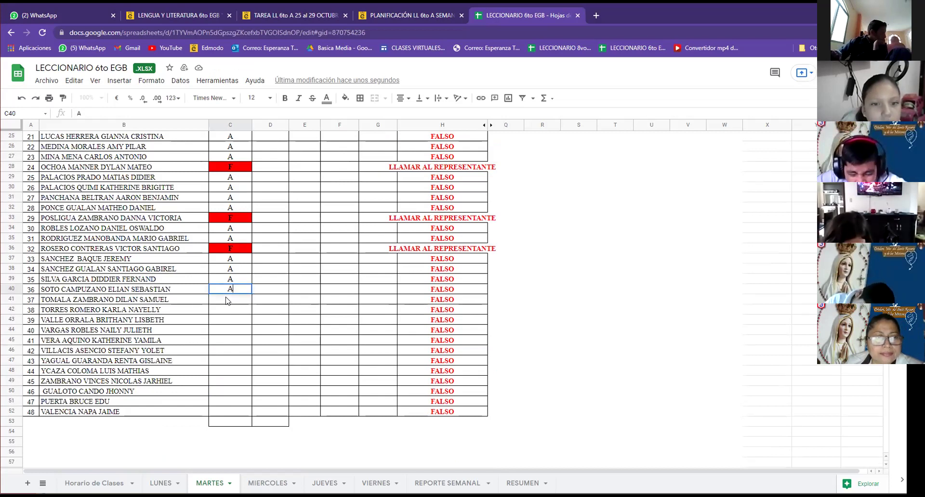
pyautogui.press('Return')
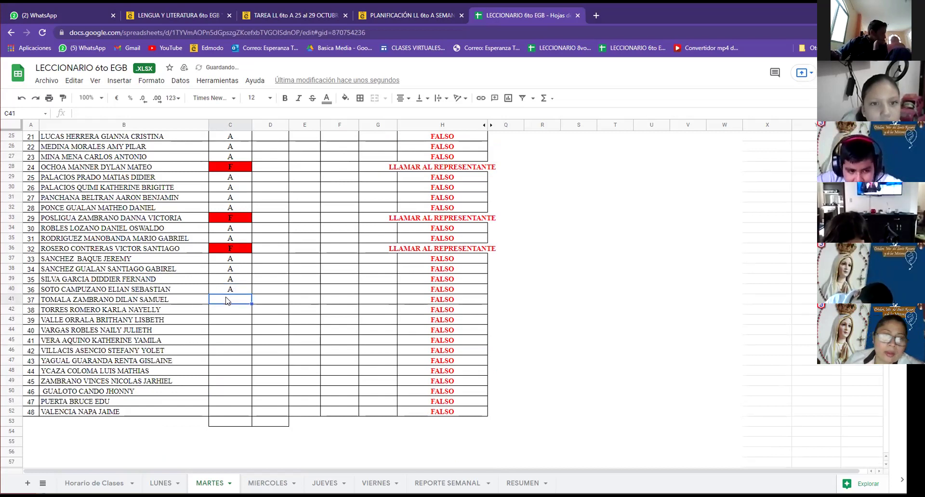
# Mark students 37 and 38 with A and student 39 with F in the LENGUA Y LITERATURA column.
pyautogui.write('A')
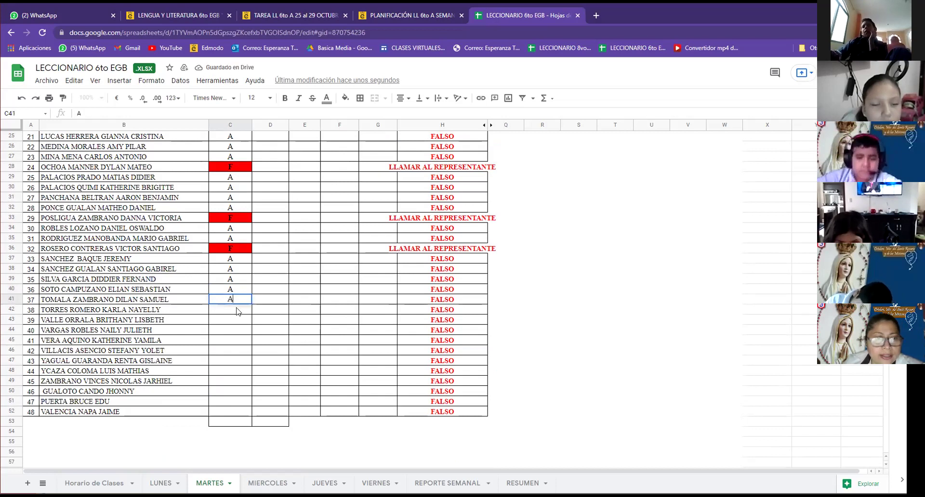
pyautogui.press('Return')
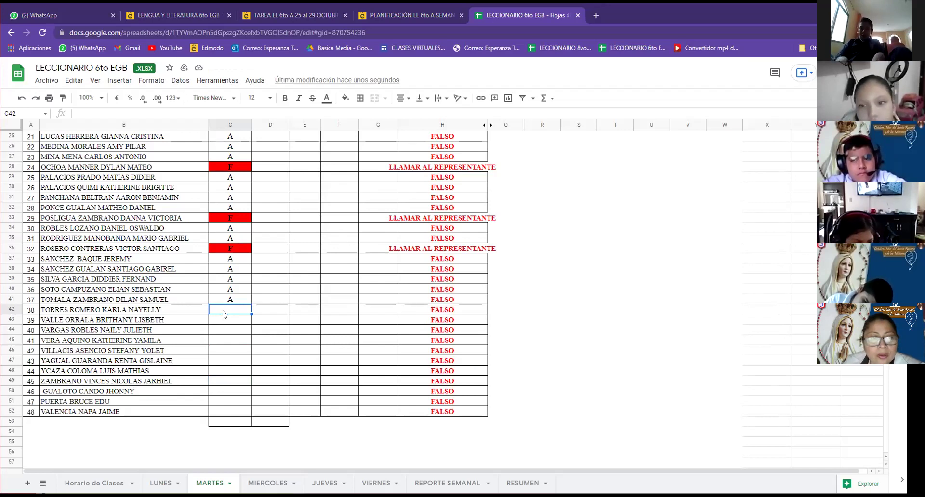
pyautogui.write('A')
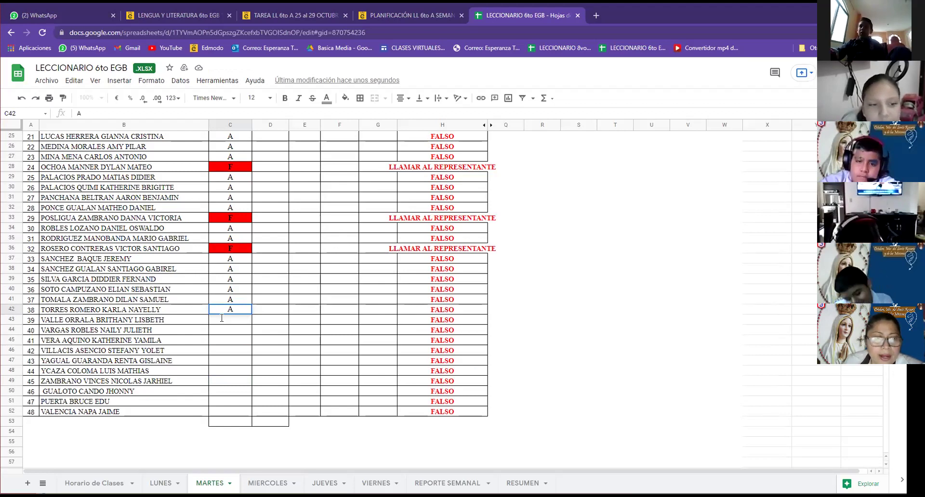
pyautogui.press('Return')
pyautogui.write('F')
pyautogui.press('Return')
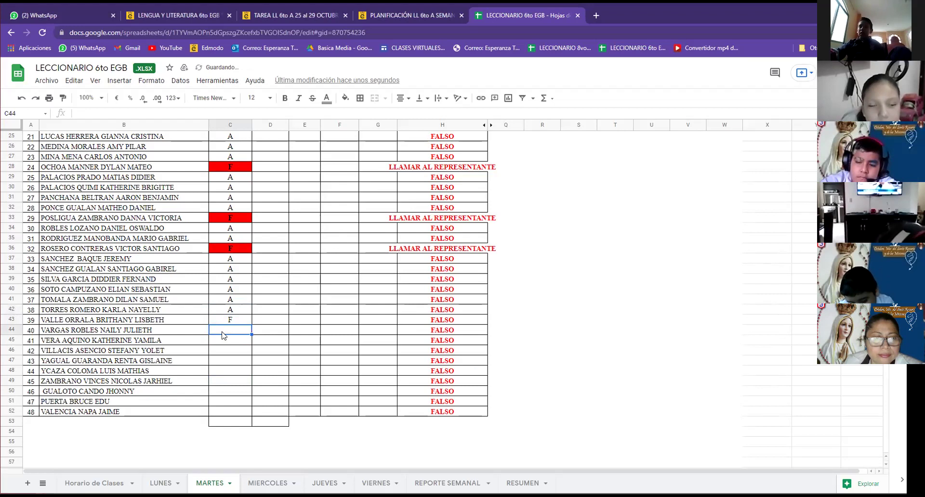
# Mark students 40 to 42 with A in the LENGUA Y LITERATURA column.
pyautogui.write('A')
pyautogui.press('Return')
pyautogui.write('A')
pyautogui.press('Return')
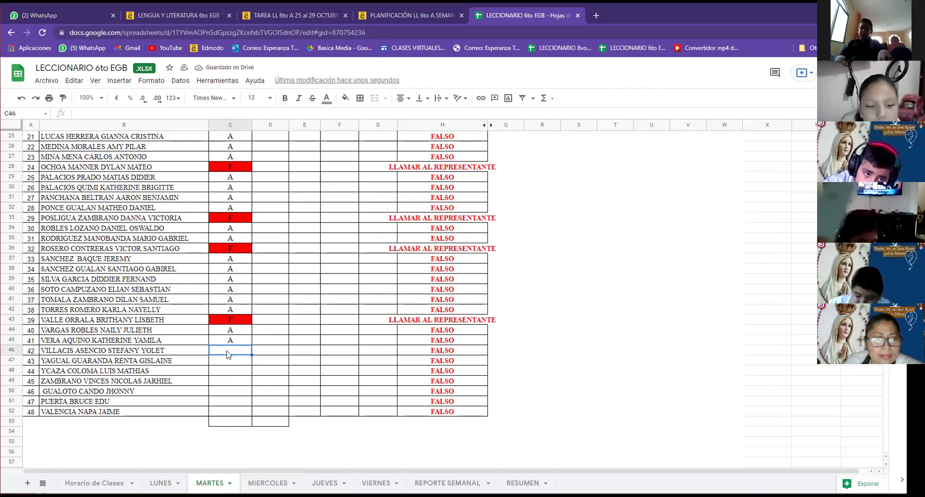
pyautogui.write('A')
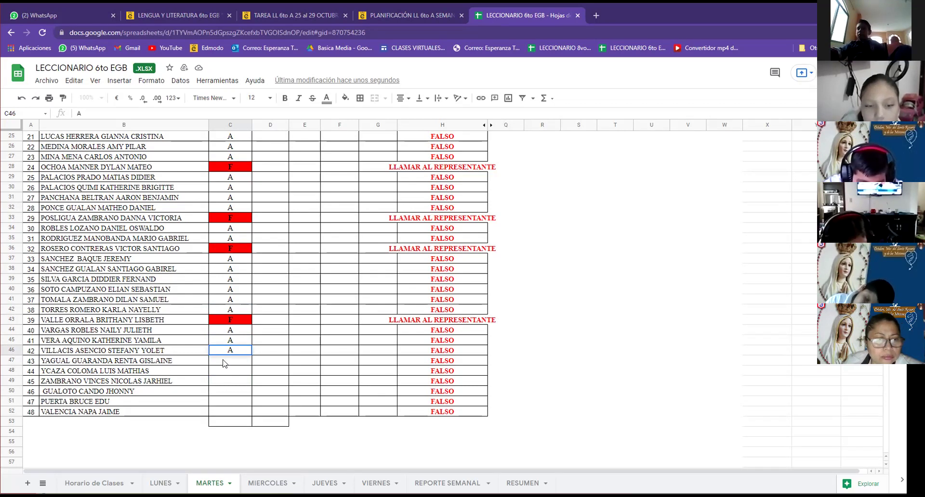
pyautogui.press('Return')
# Mark student 43 with F and student 44 with A in the LENGUA Y LITERATURA column.
pyautogui.write('A')
pyautogui.press('Return')
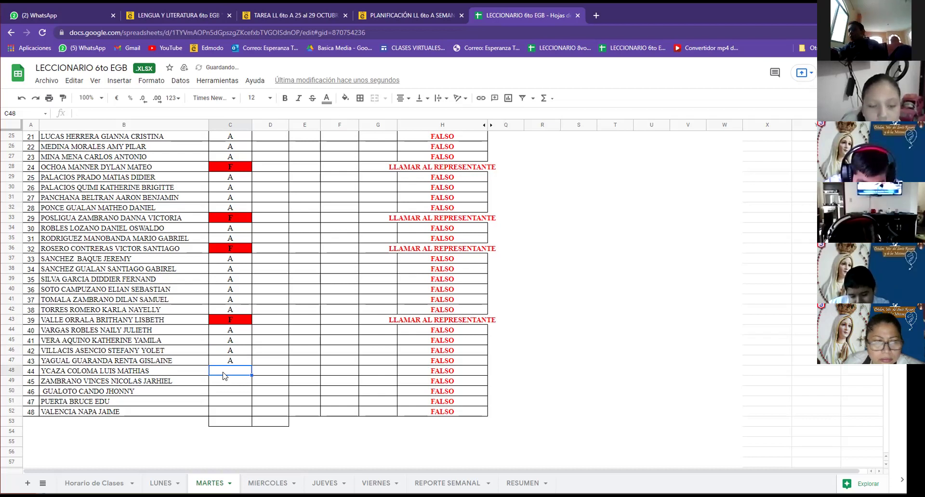
pyautogui.click(230, 361)
pyautogui.write('F')
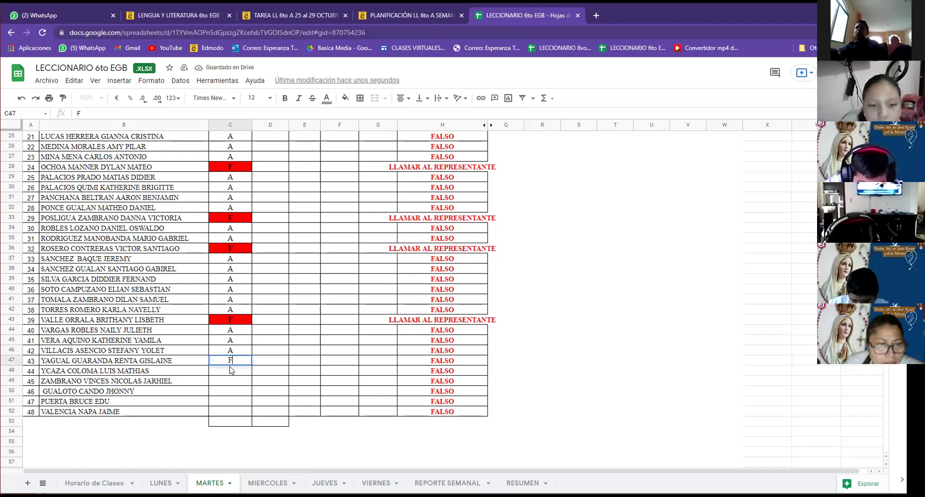
pyautogui.press('Return')
pyautogui.write('A')
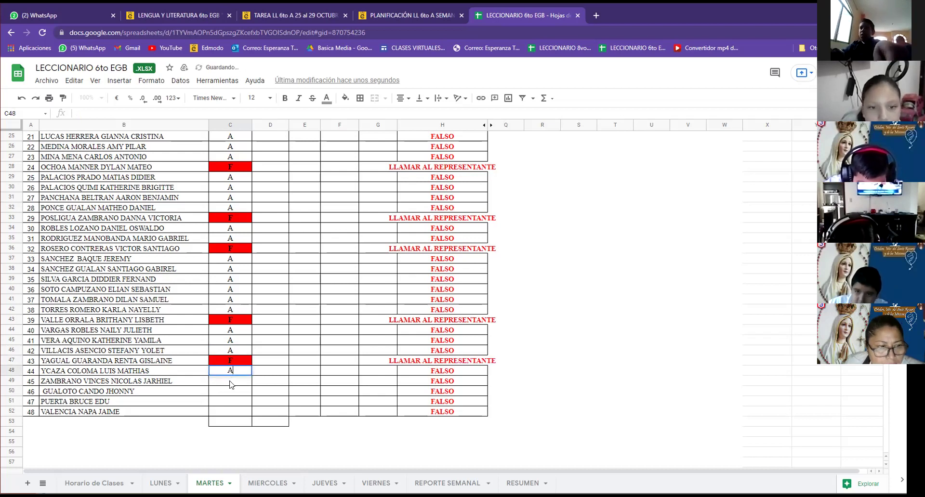
pyautogui.press('Return')
# Mark student 45 with F and students 46 to 48 with A in the LENGUA Y LITERATURA column.
pyautogui.write('A')
pyautogui.press('BackSpace')
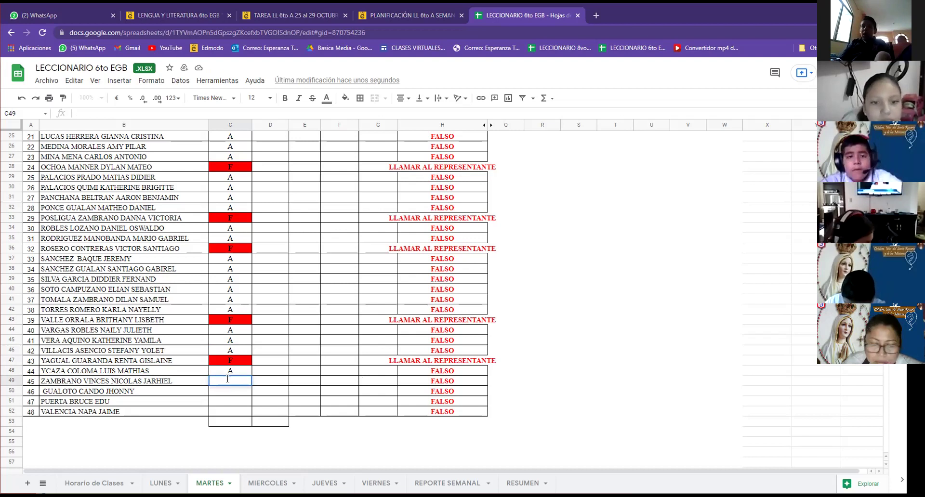
pyautogui.write('F')
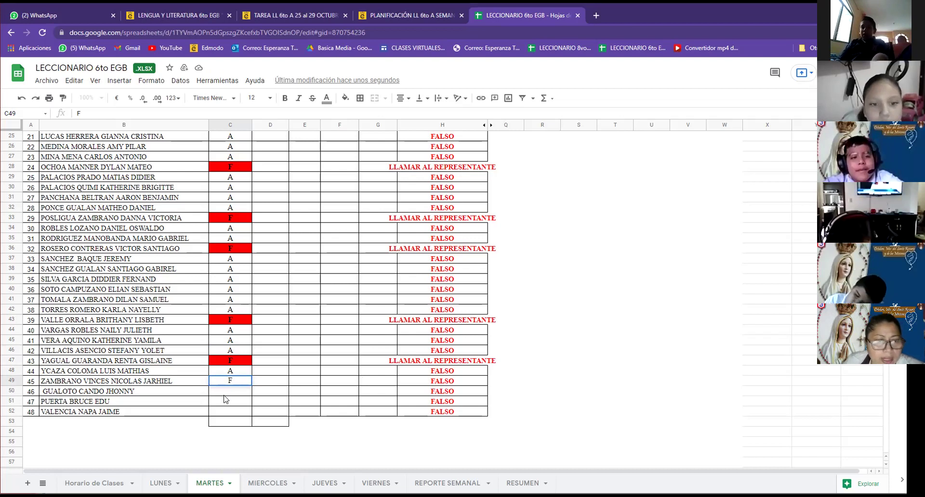
pyautogui.click(224, 394)
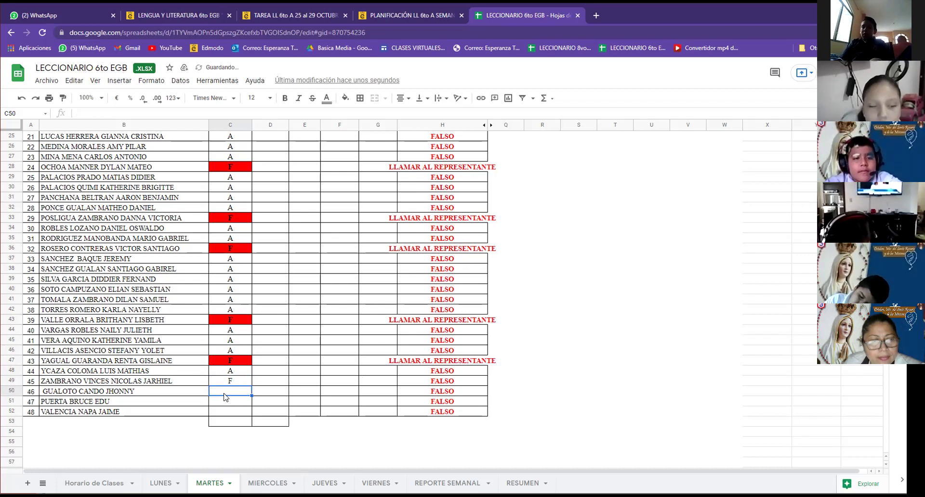
pyautogui.click(230, 405)
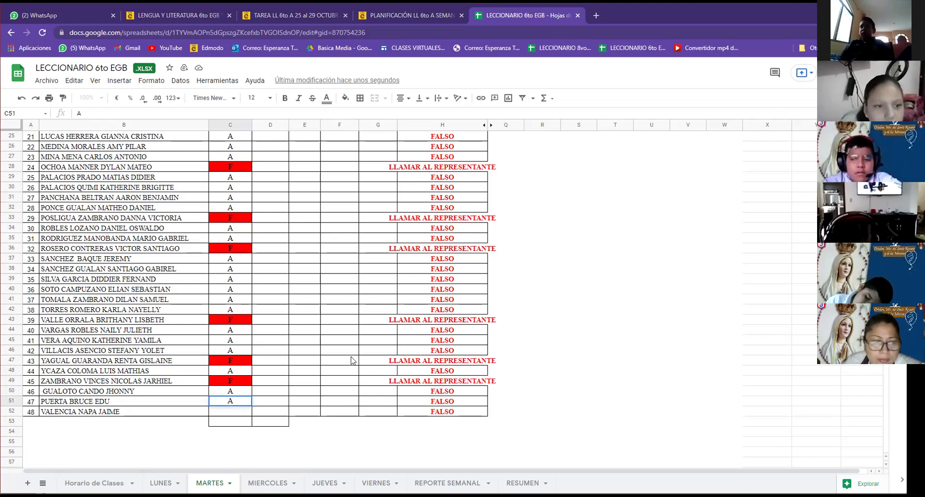
pyautogui.click(231, 412)
pyautogui.write('A')
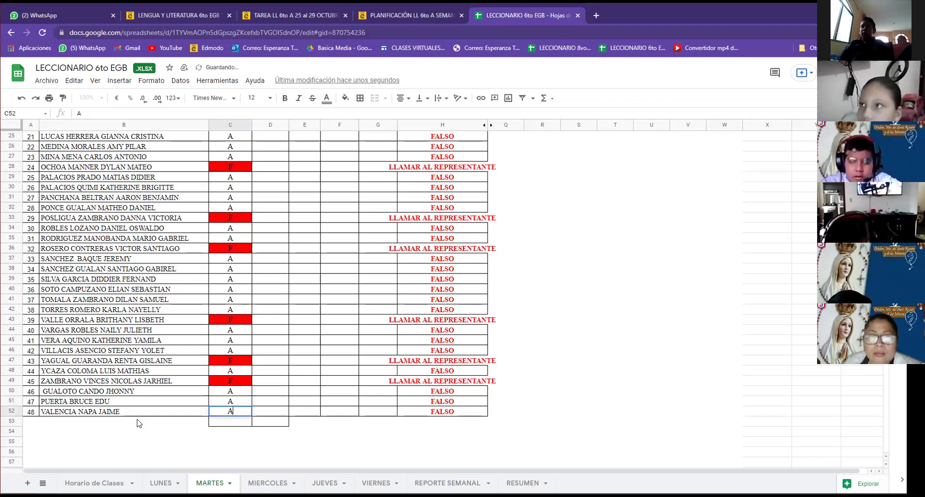
pyautogui.click(288, 323)
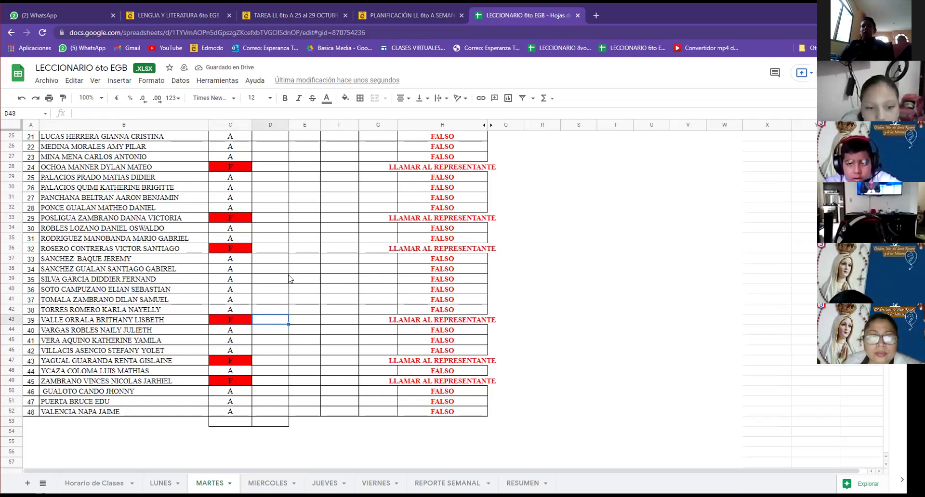
pyautogui.scroll(3, 298, 280)
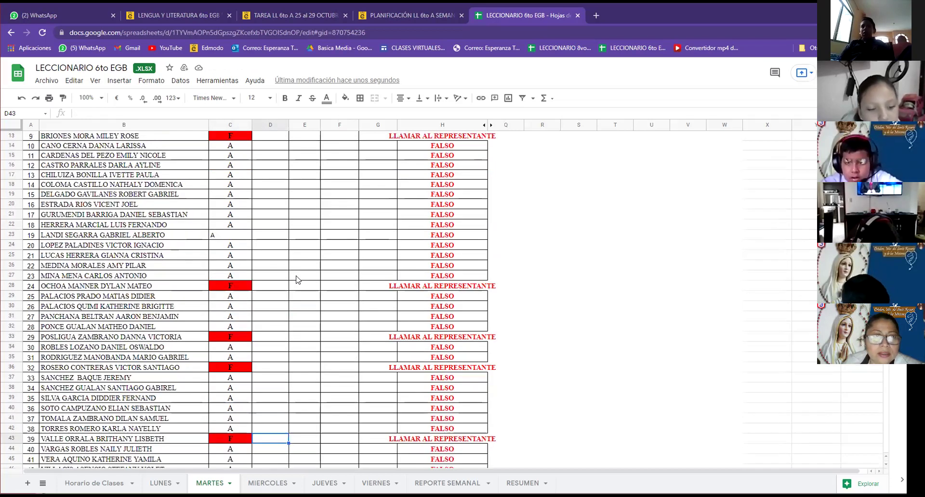
pyautogui.scroll(1, 297, 279)
pyautogui.scroll(1, 254, 185)
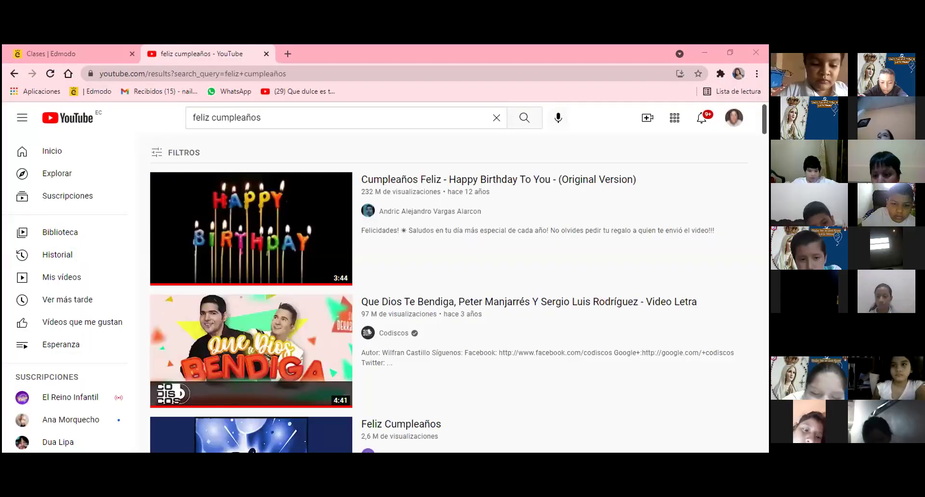
# In YouTube, play "Cumpleaños Feliz - Happy Birthday To You - (Original Version)" with sound on and dismiss the ad over the video.
pyautogui.click(224, 223)
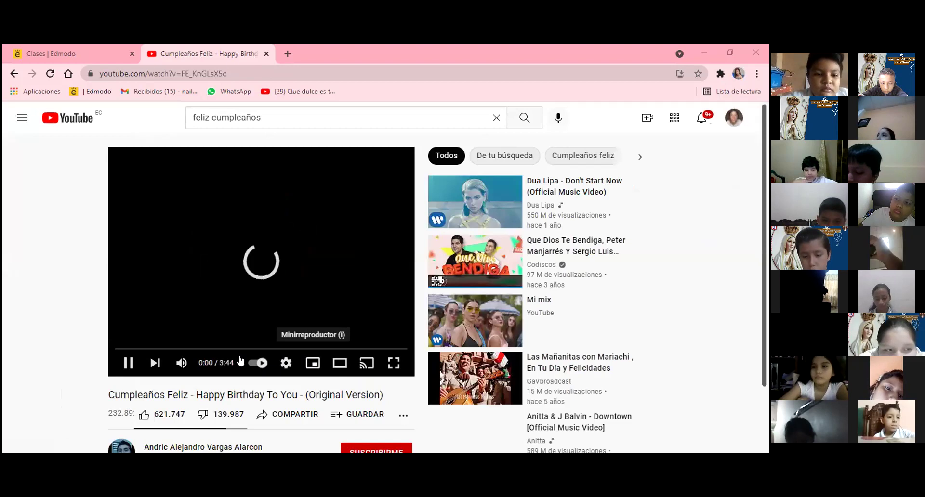
pyautogui.click(181, 363)
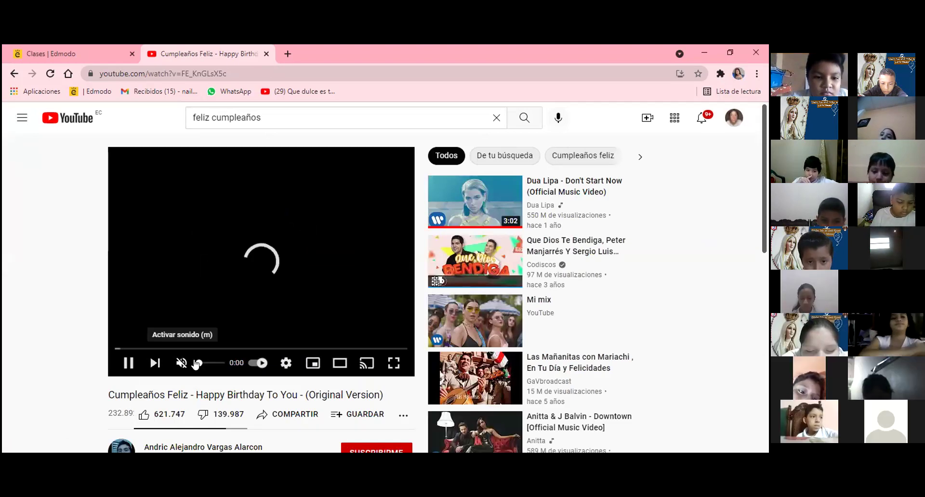
pyautogui.click(181, 363)
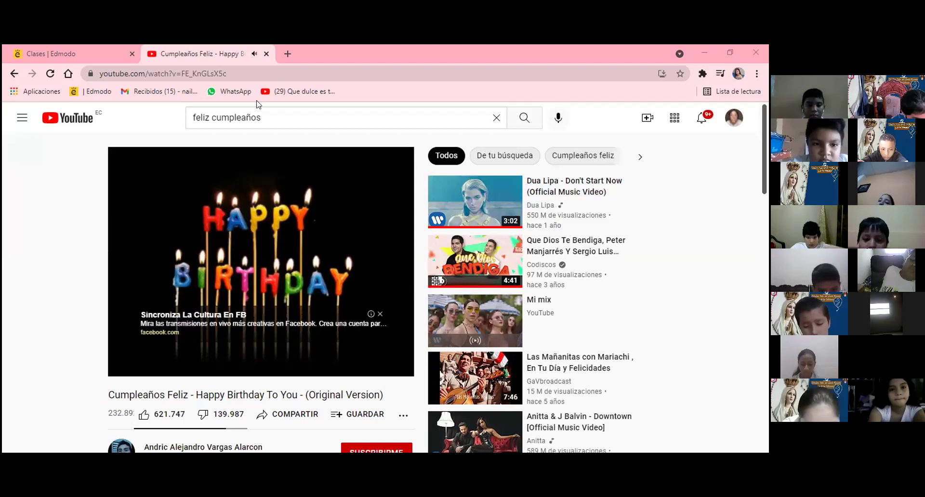
pyautogui.click(379, 315)
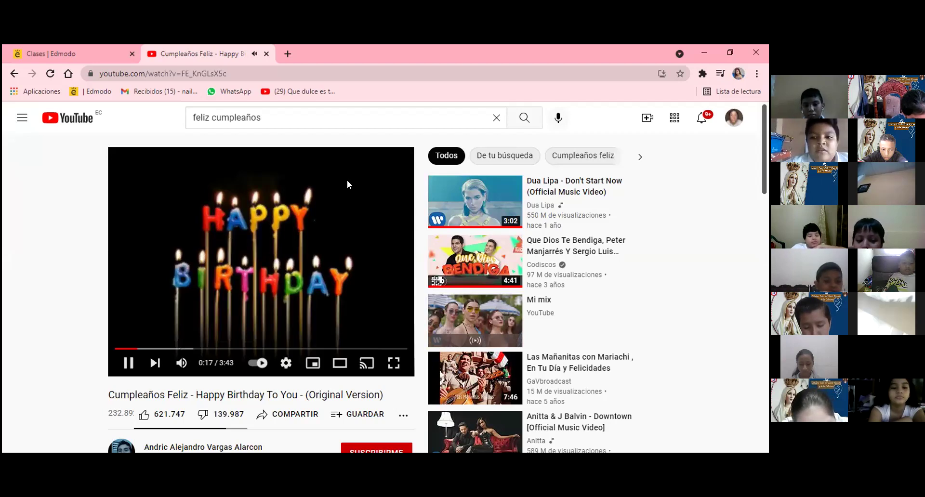